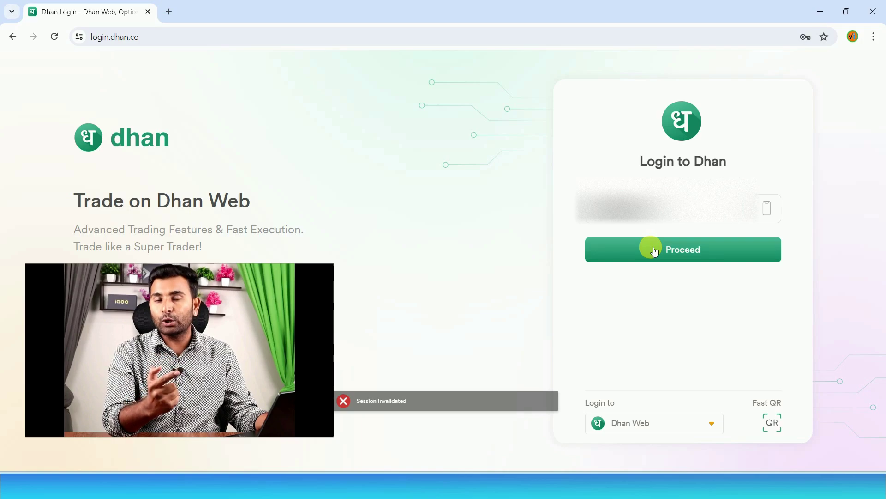
- Continue the mobile-number login and enter the six-digit PIN to reach the Home page
left_click(656, 252)
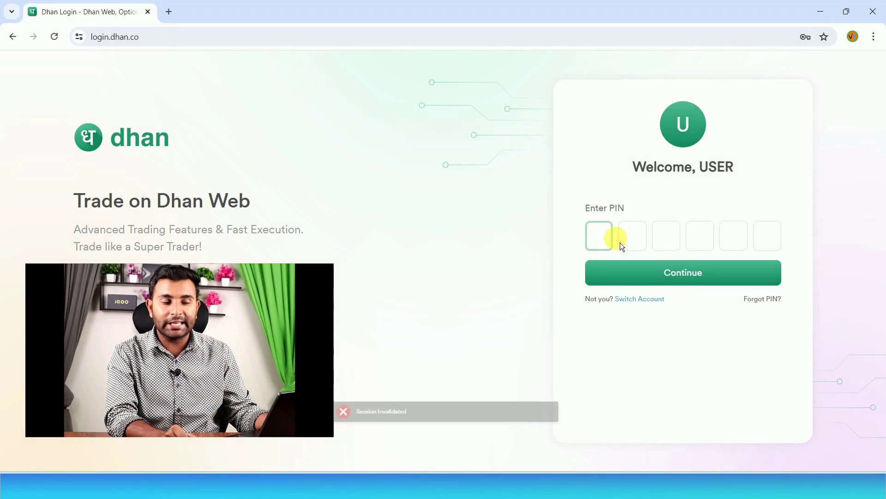
type("123456")
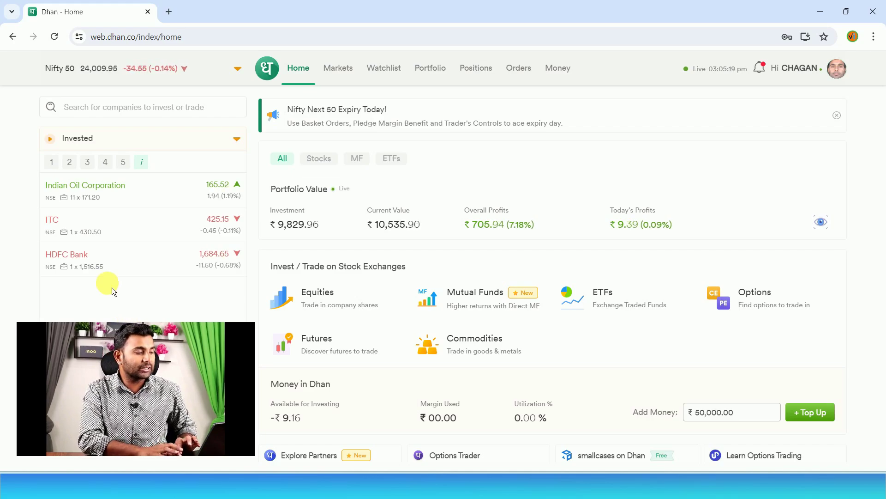
- Go to the Money page and check the ₹3,362.02 instant margin available by pledging shares
mouse_move(64, 182)
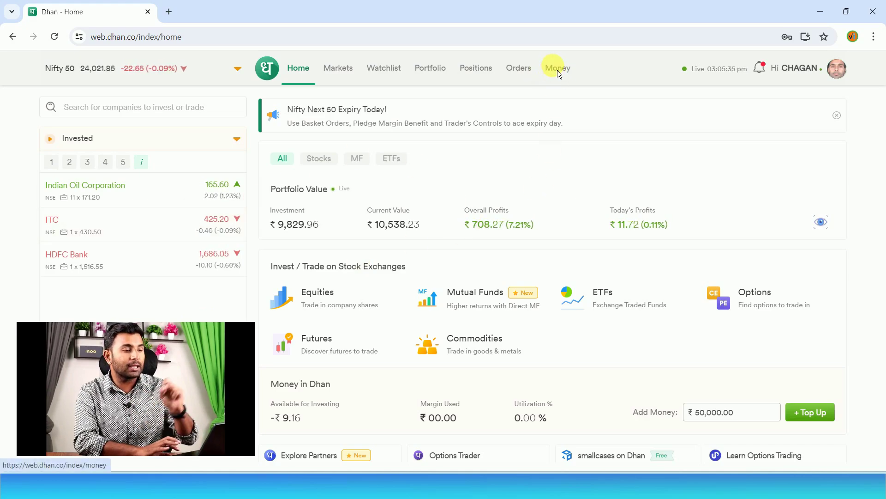
left_click(558, 72)
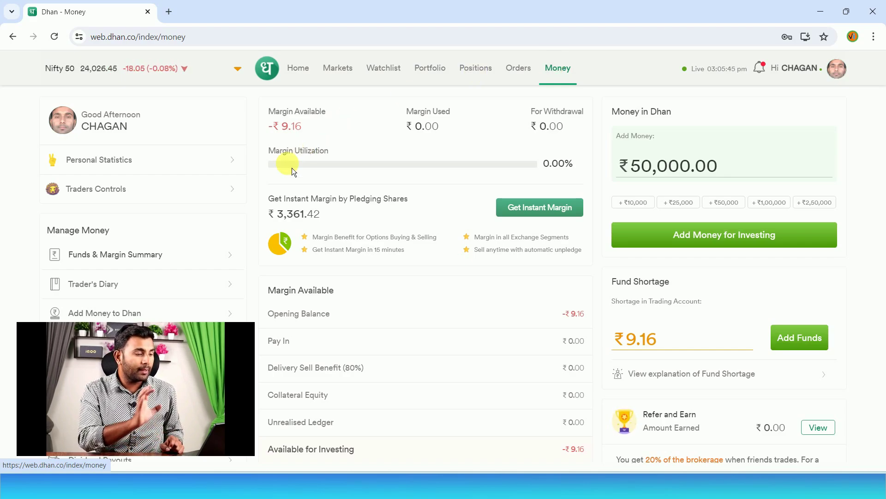
triple_click(303, 216)
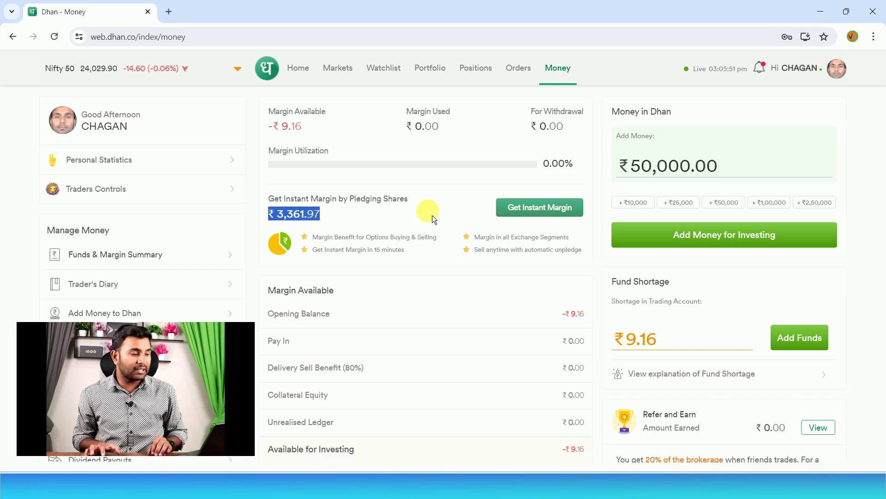
left_click(472, 213)
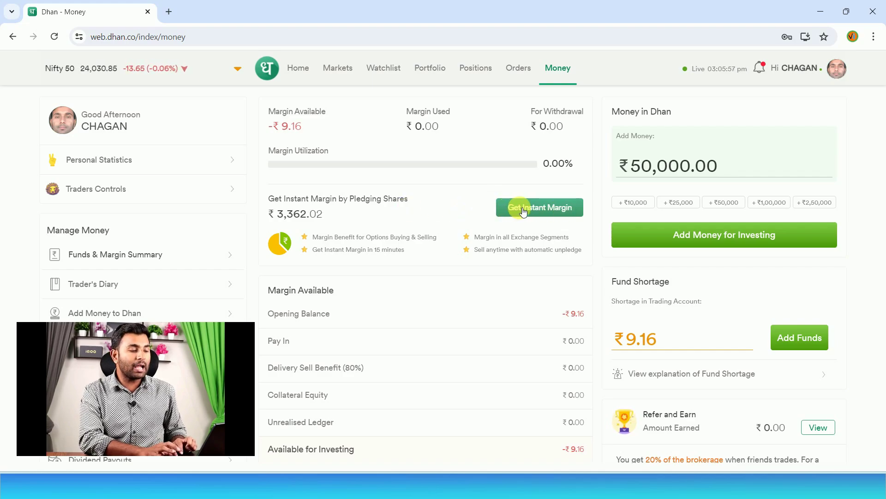
- Start Get Instant Margin and untick HDFC Bank and ITC, leaving only Indian Oil for ₹1,439.50
left_click(523, 211)
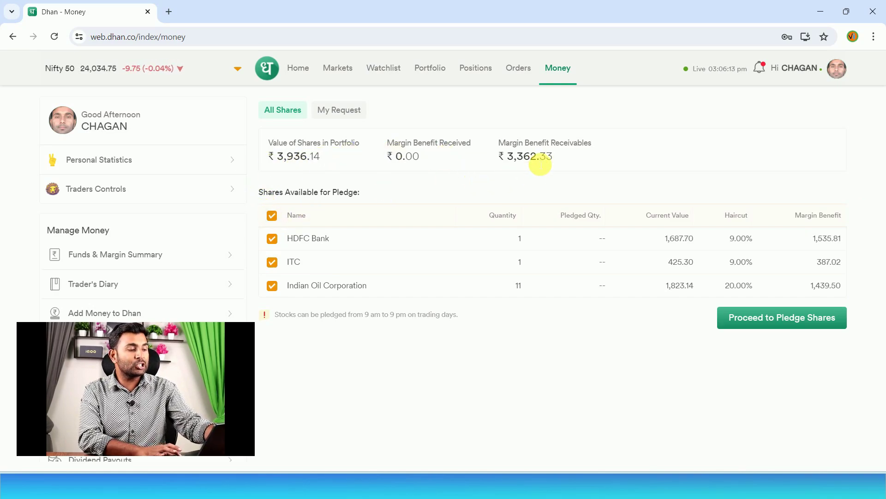
triple_click(535, 164)
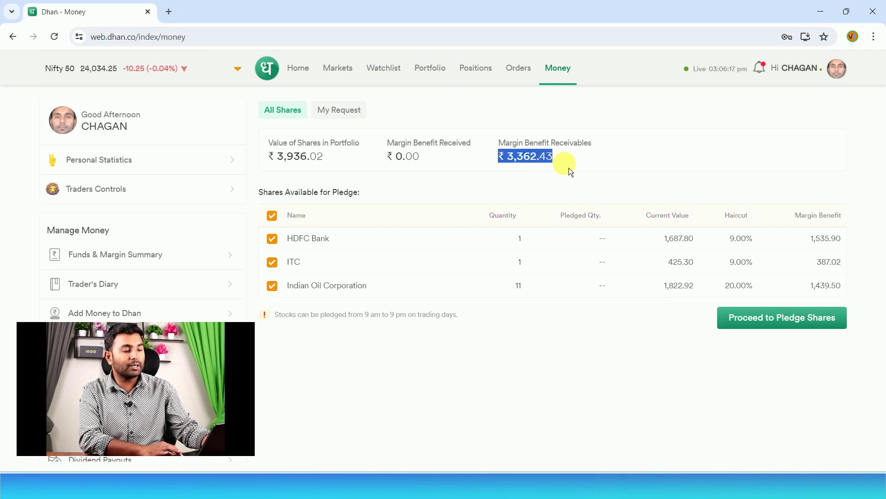
left_click(569, 168)
left_click(546, 156)
triple_click(546, 156)
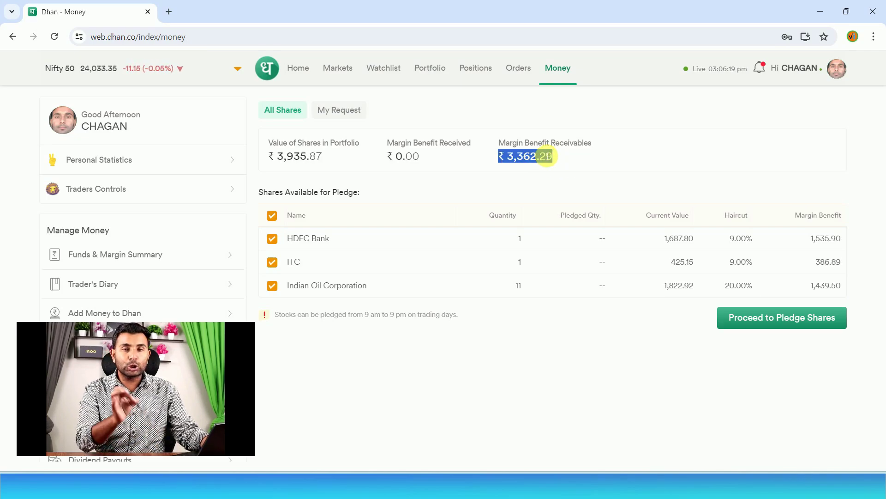
left_click(576, 165)
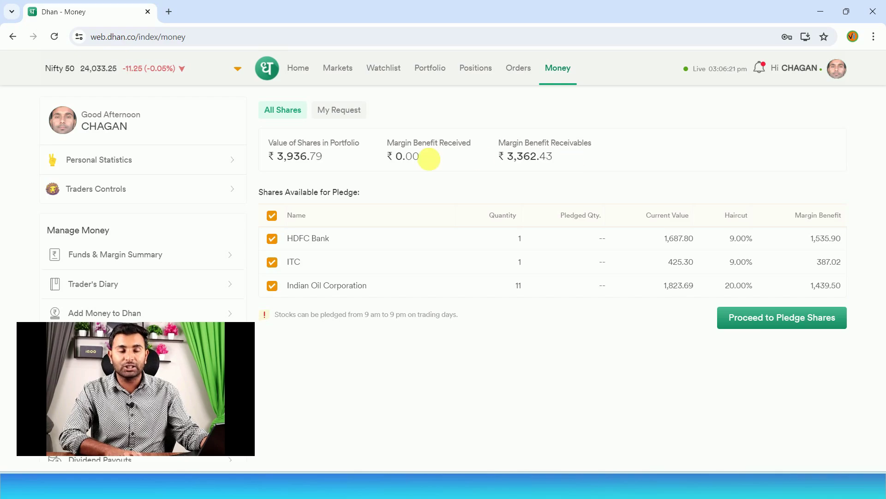
triple_click(319, 158)
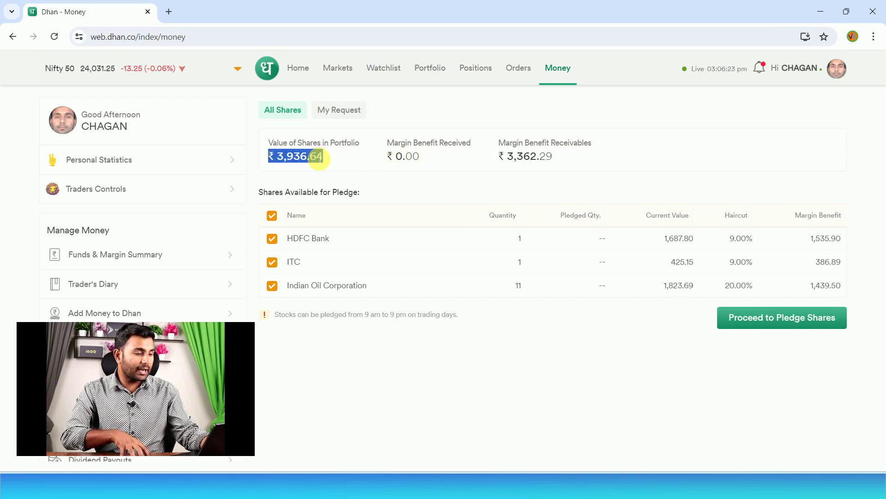
left_click(345, 165)
left_click(272, 238)
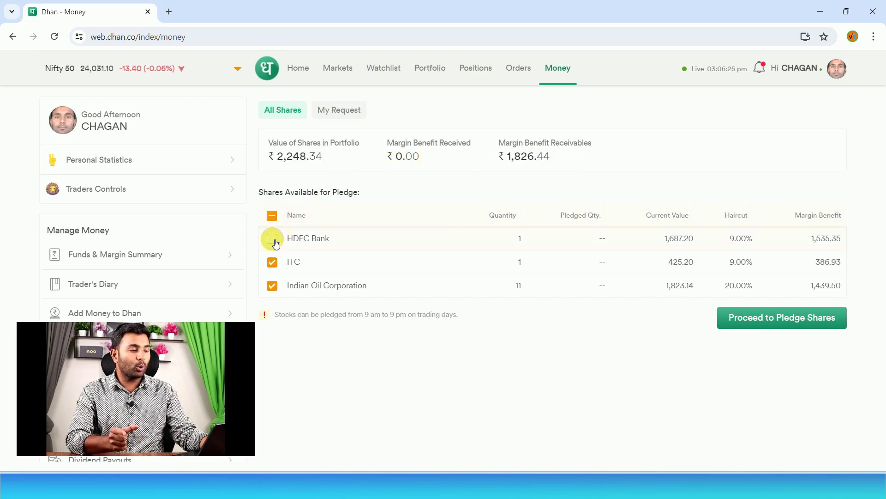
left_click(272, 261)
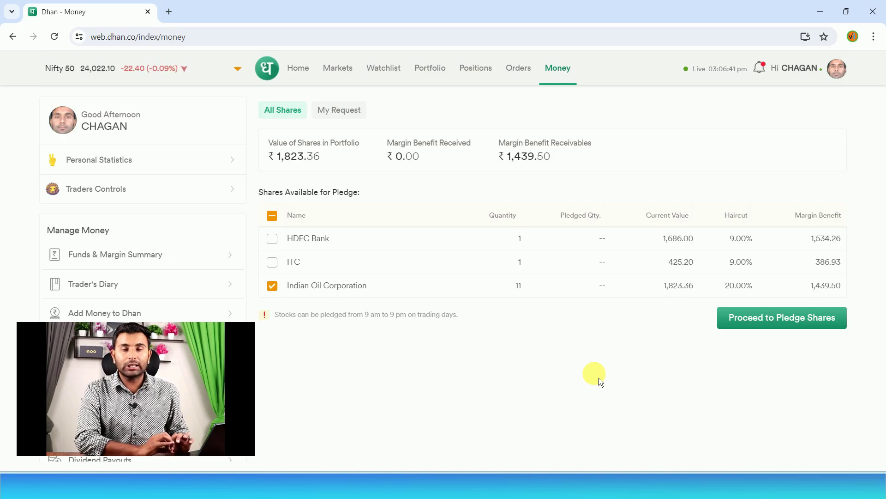
- Set the Indian Oil pledge quantity to 10, consent to re-pledging, and submit the pledge request
left_click(745, 323)
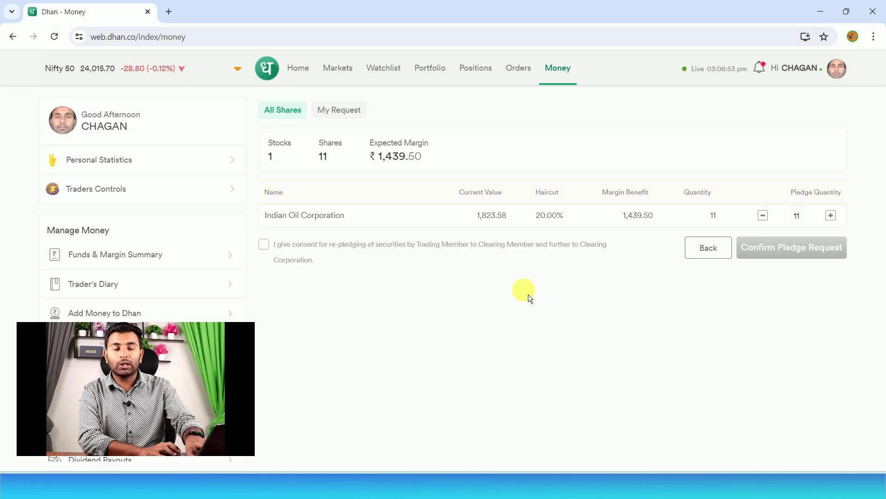
left_click(766, 219)
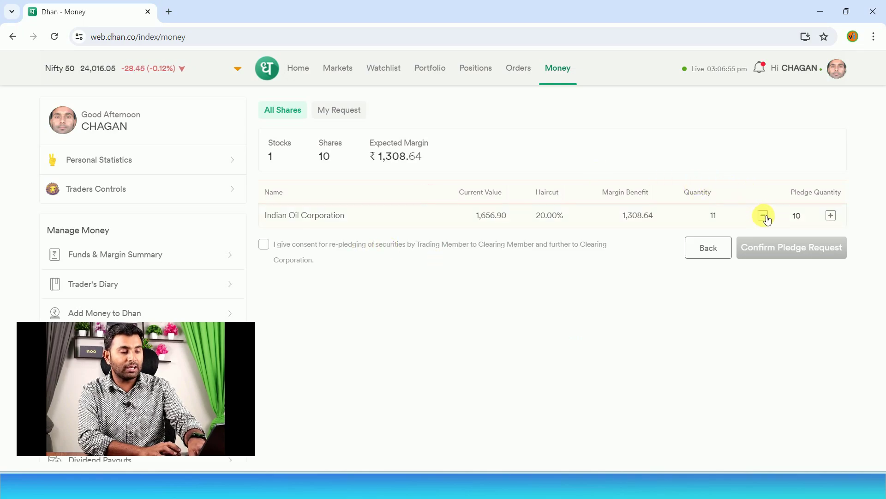
left_click(766, 219)
left_click(831, 216)
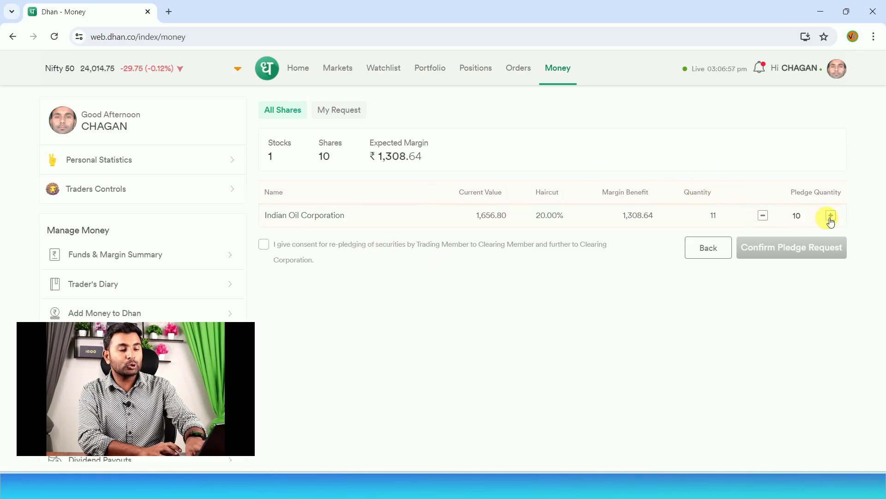
left_click(831, 216)
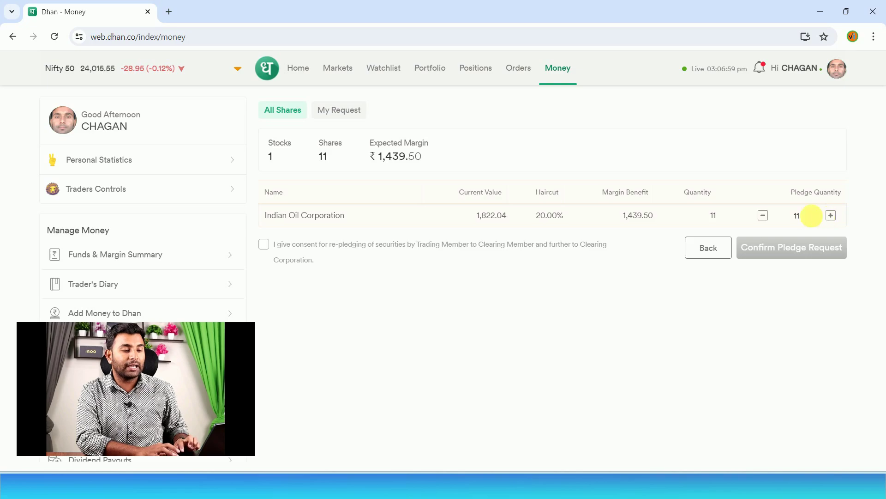
left_click(765, 217)
left_click(765, 217)
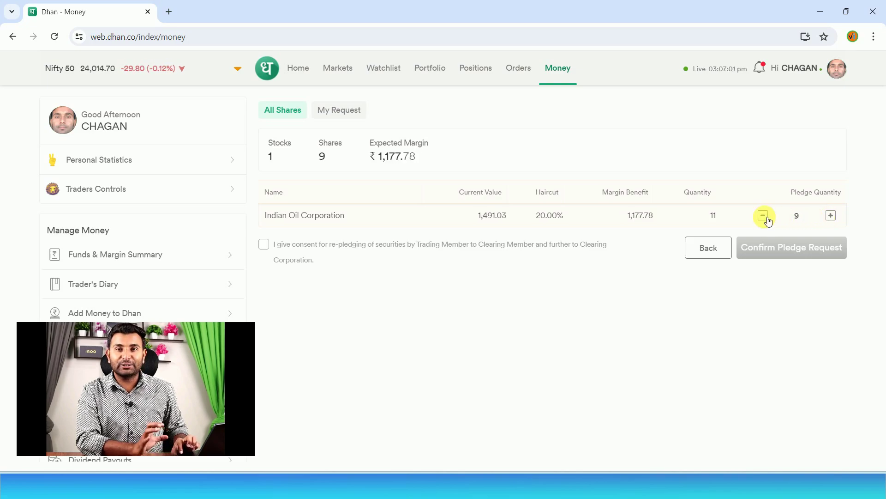
left_click(831, 216)
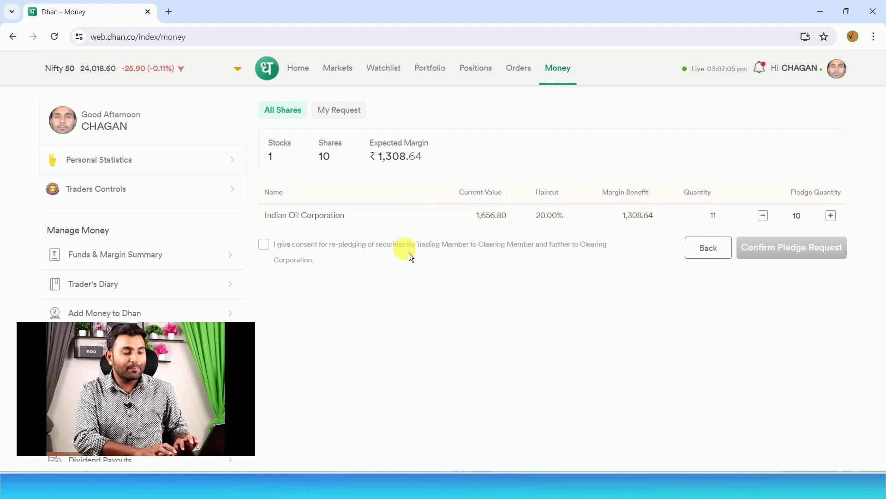
left_click(264, 245)
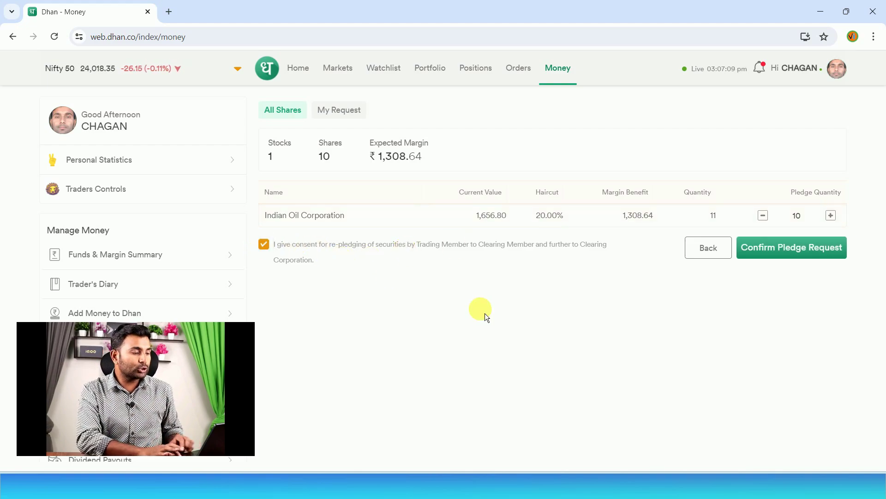
left_click(803, 248)
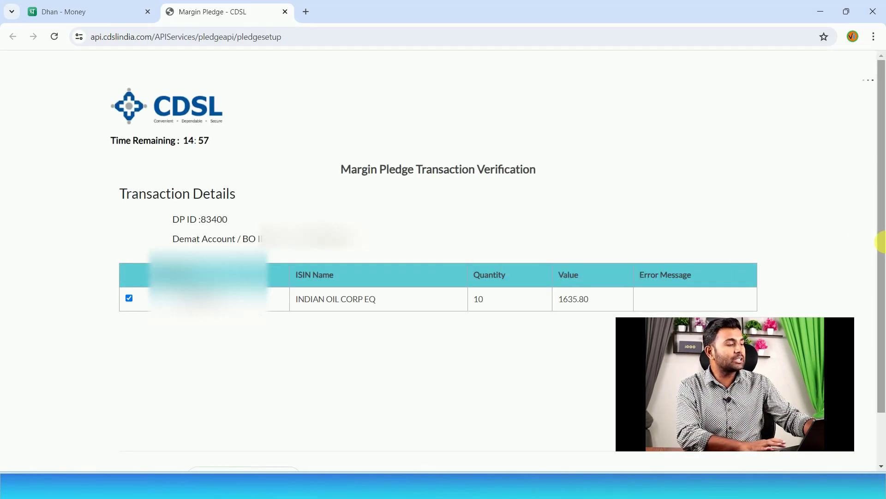
- Enter the OTP received on the phone in CDSL's Enter OTP field and verify the 10-share pledge
left_click_drag(882, 240, 881, 311)
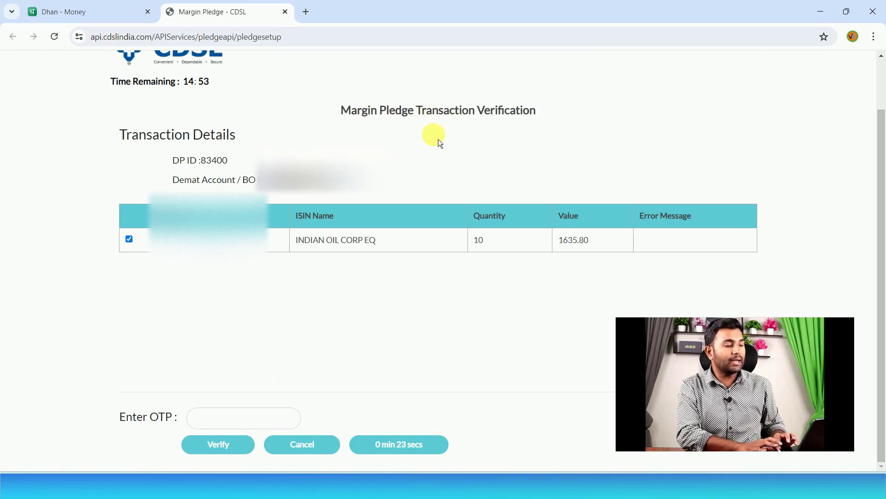
left_click_drag(881, 182, 880, 152)
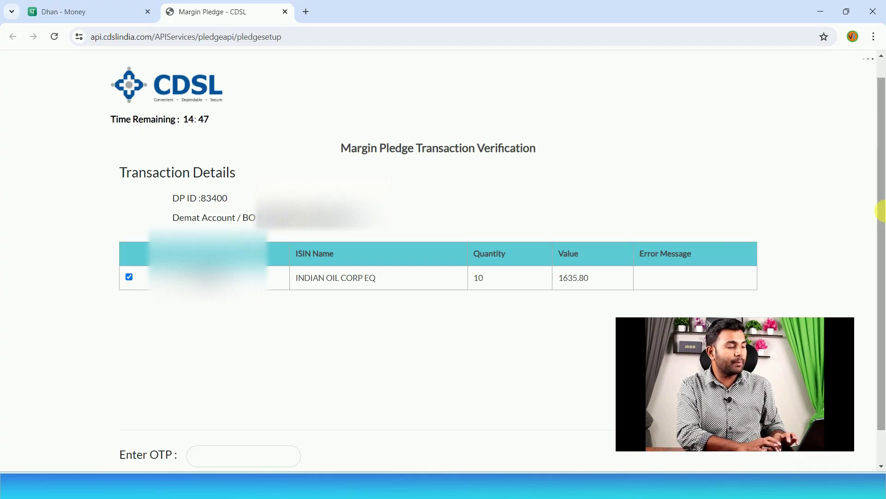
left_click_drag(880, 207, 881, 249)
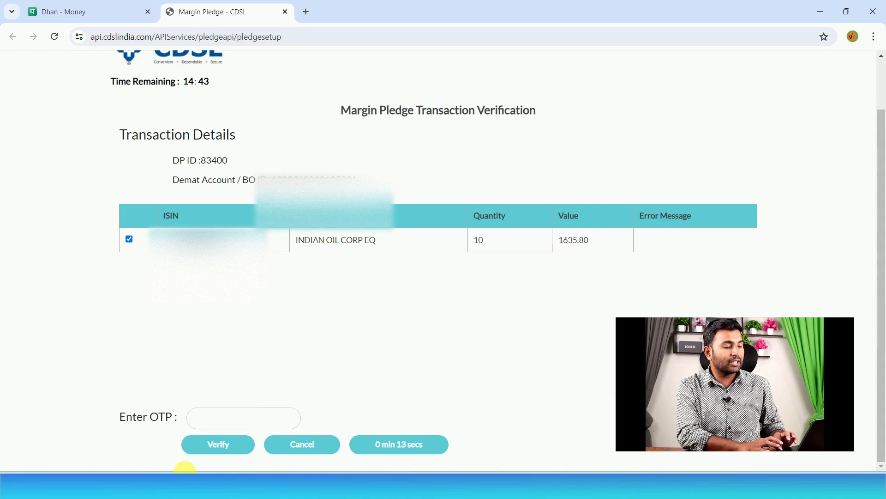
left_click(229, 424)
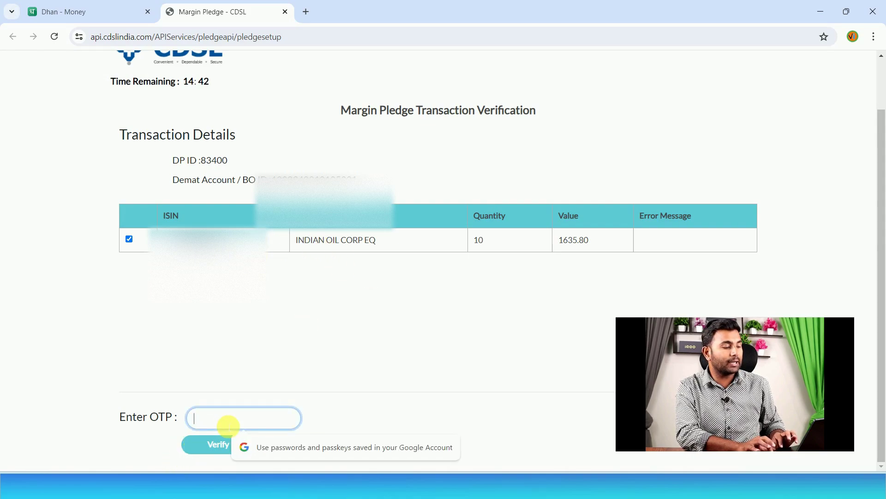
type("••")
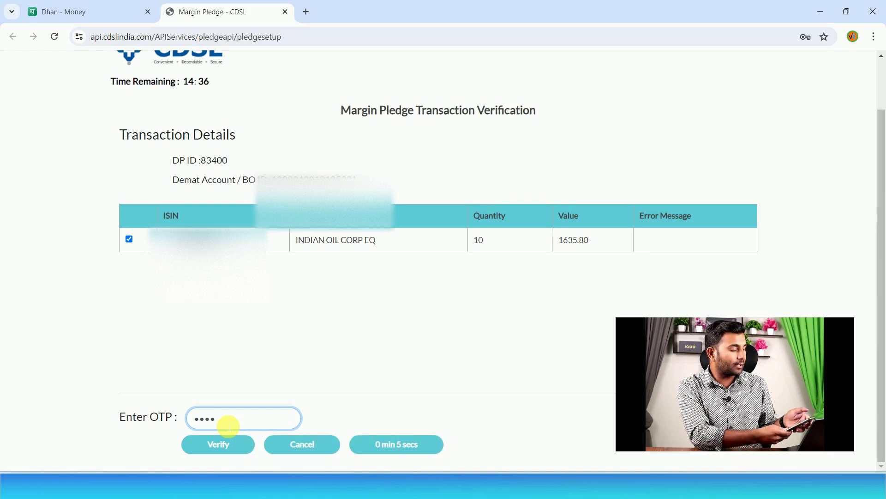
left_click(219, 444)
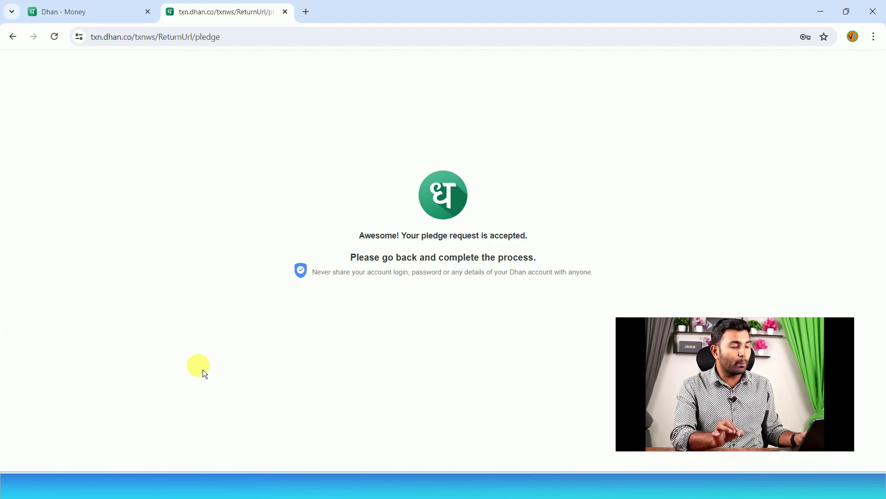
- Return to the Dhan Money tab and check the Pledge Request Sent panel's ₹1,309.00 expected margin
left_click(33, 6)
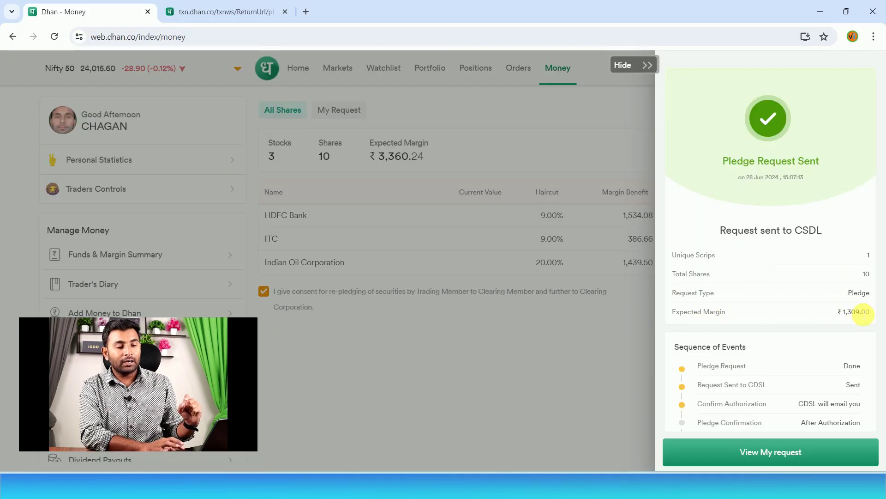
triple_click(859, 312)
left_click(800, 323)
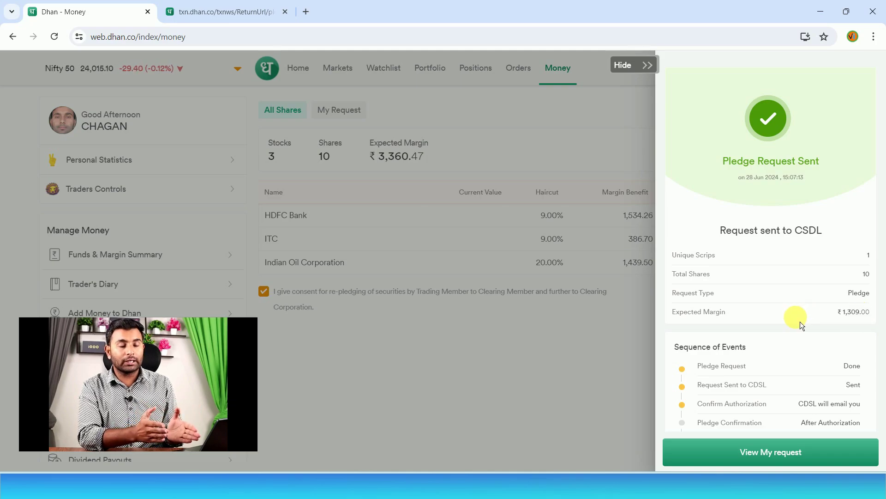
triple_click(858, 313)
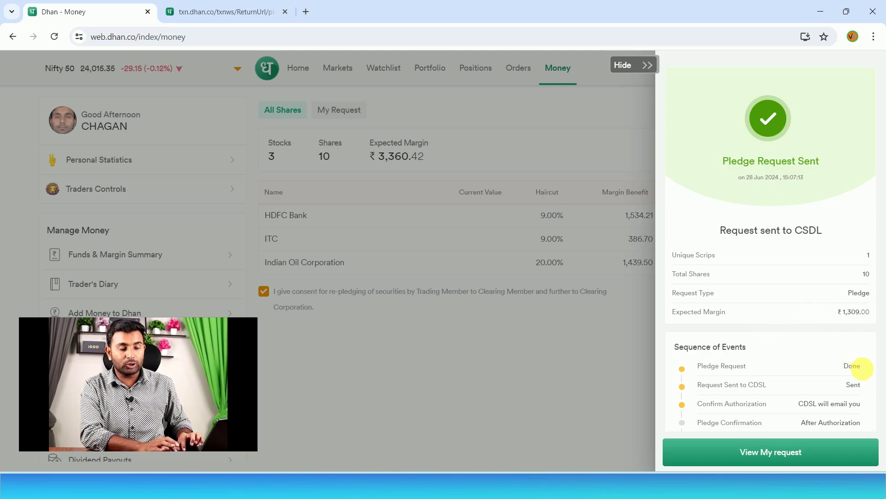
- Review the confirmed pledge request, then recheck Money for ₹1,299.48 margin available
left_click(770, 454)
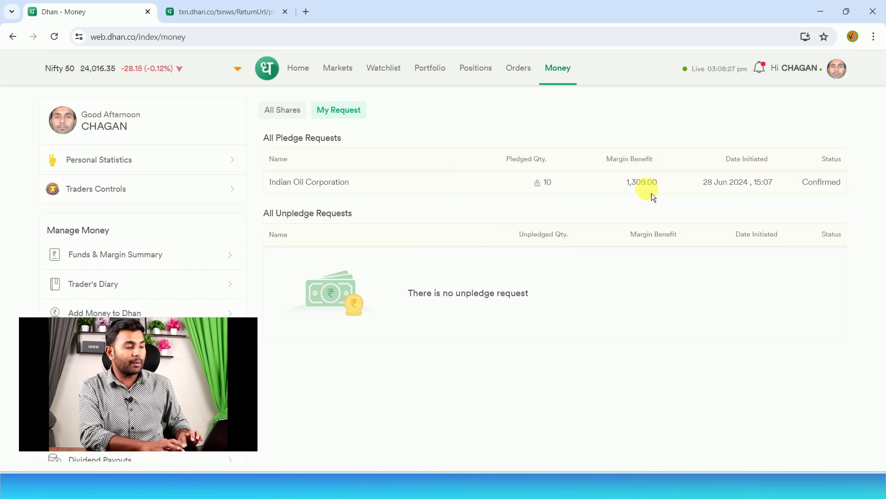
double_click(647, 184)
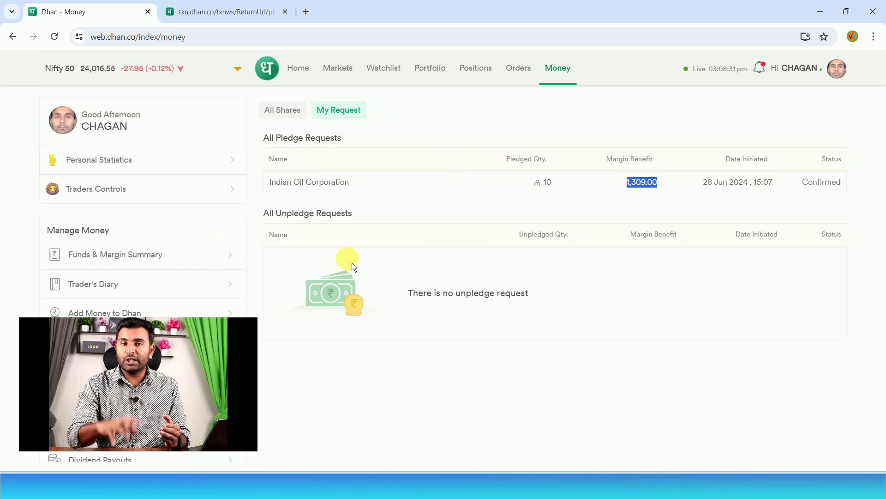
left_click(301, 68)
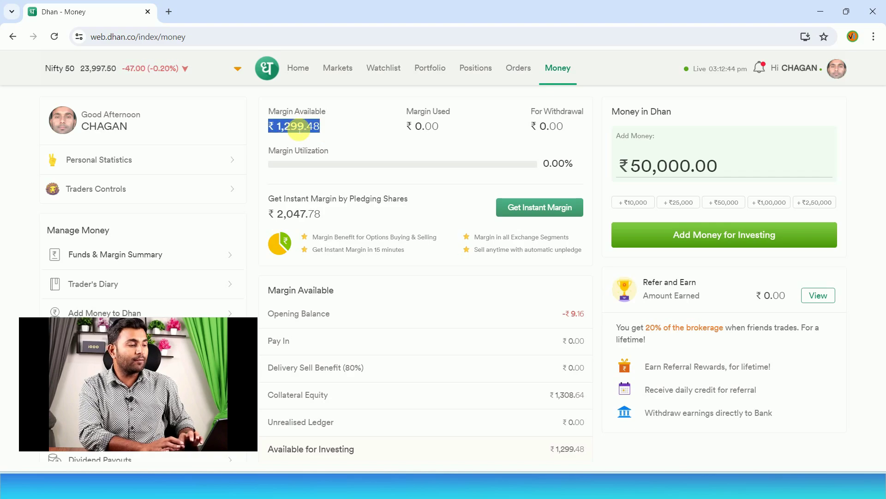
left_click(348, 135)
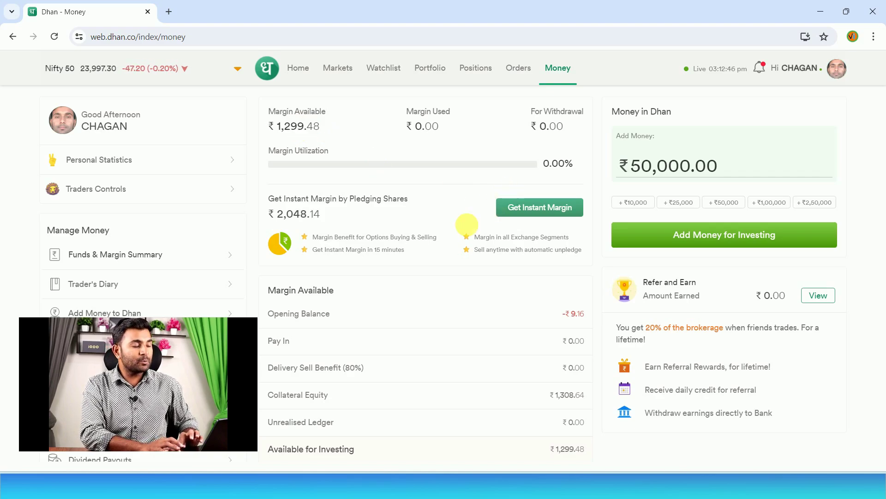